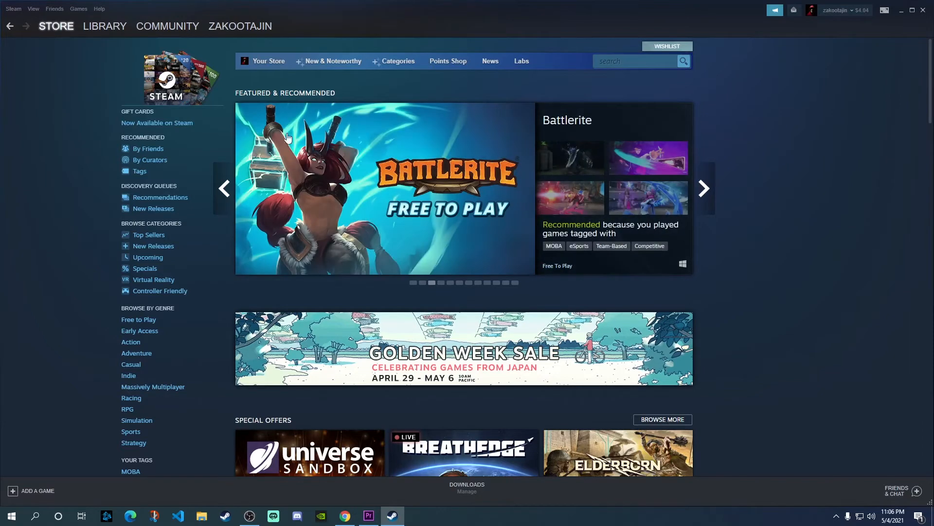
Reach the Downloads page of Steam Settings via the Steam menu
left_click(703, 188)
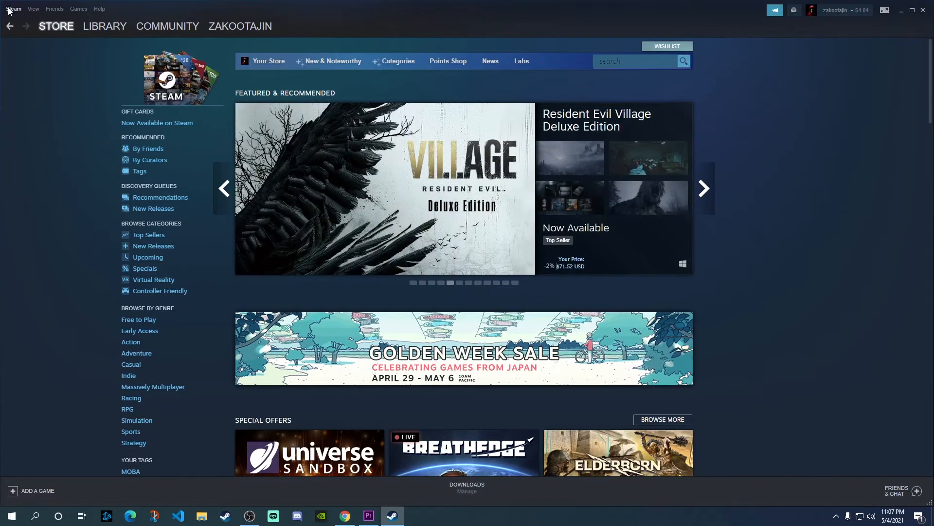
left_click(13, 9)
left_click(16, 68)
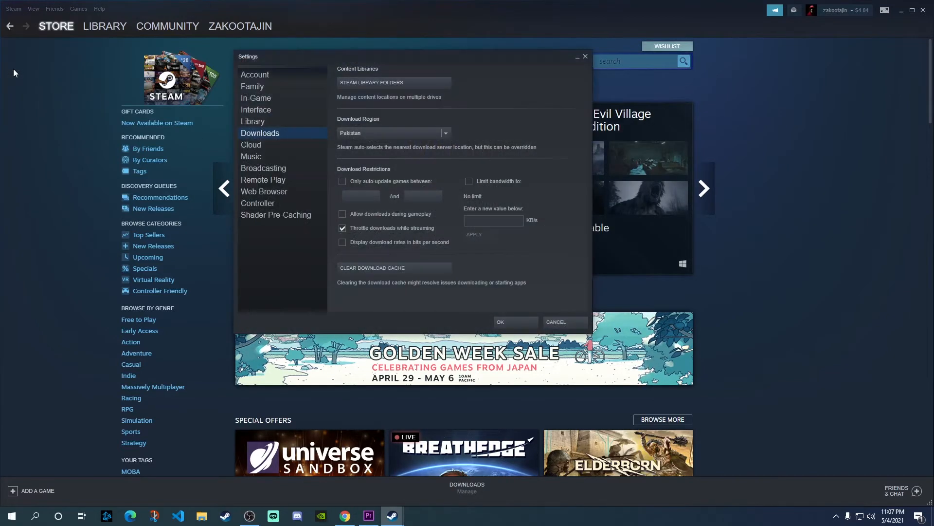
left_click(257, 110)
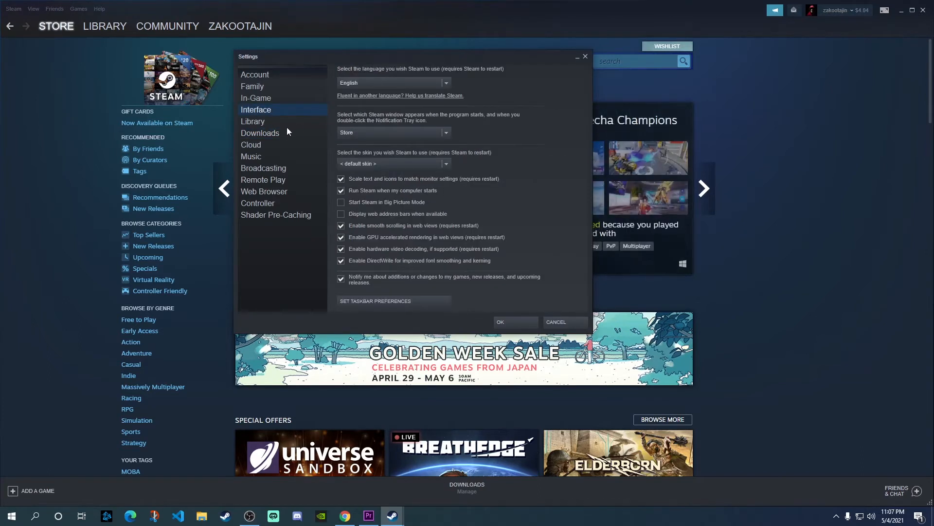
left_click(259, 134)
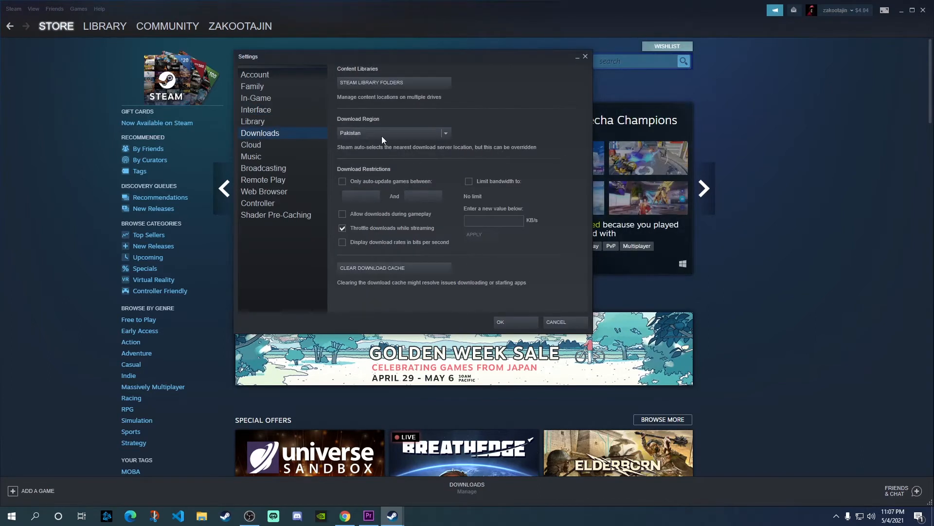
Review the Download Region list and keep Pakistan as the selected region
left_click(431, 133)
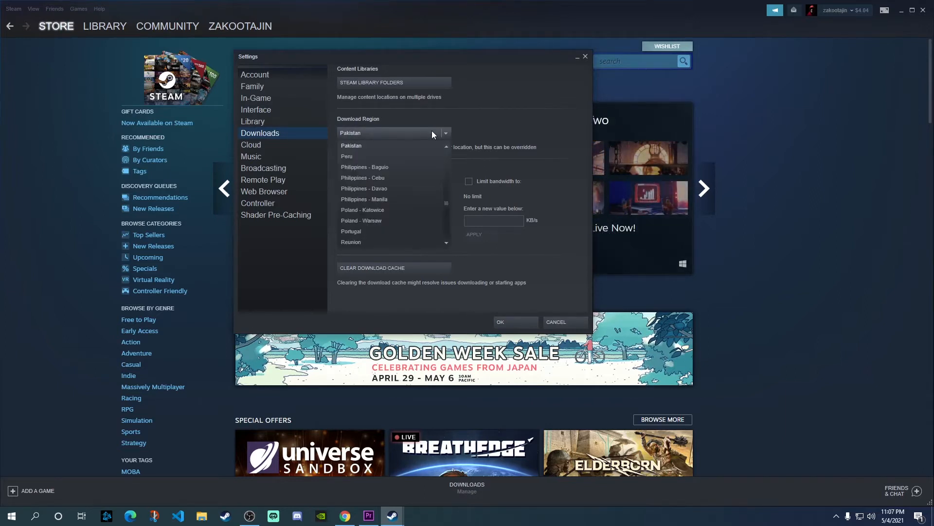
left_click(369, 145)
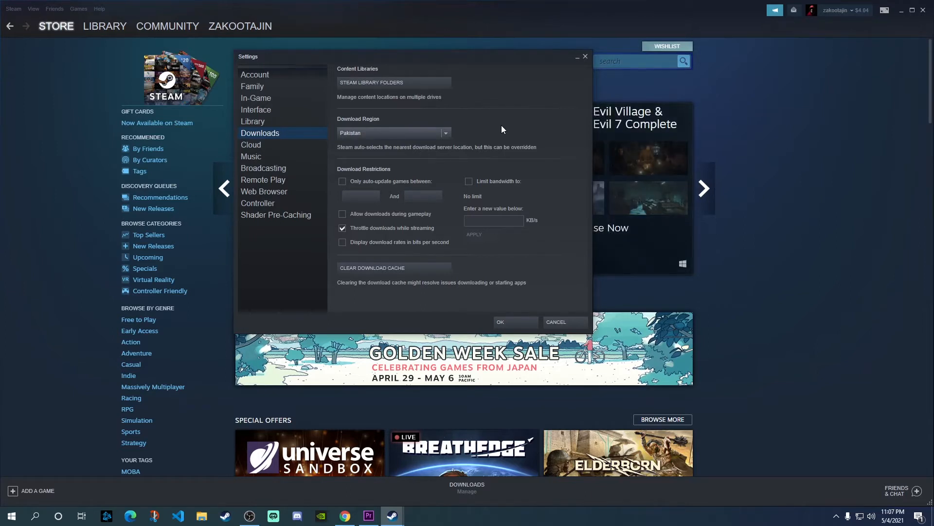
left_click(420, 132)
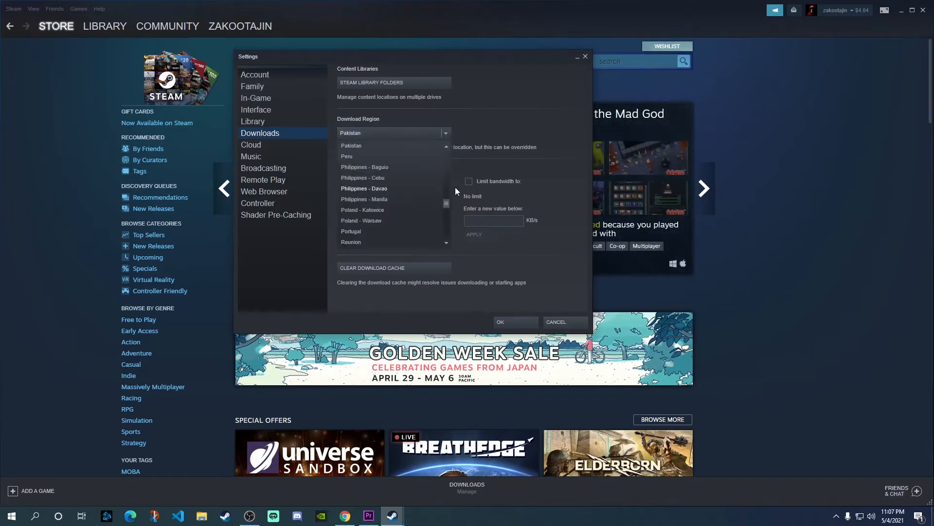
left_click(510, 125)
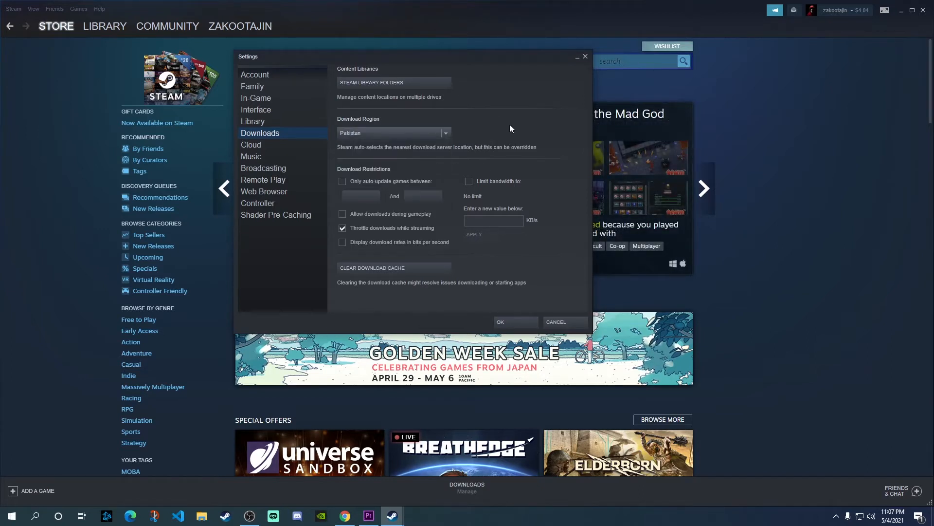
Leave bandwidth at No limit, then clear the download cache and confirm, closing Steam
left_click(486, 183)
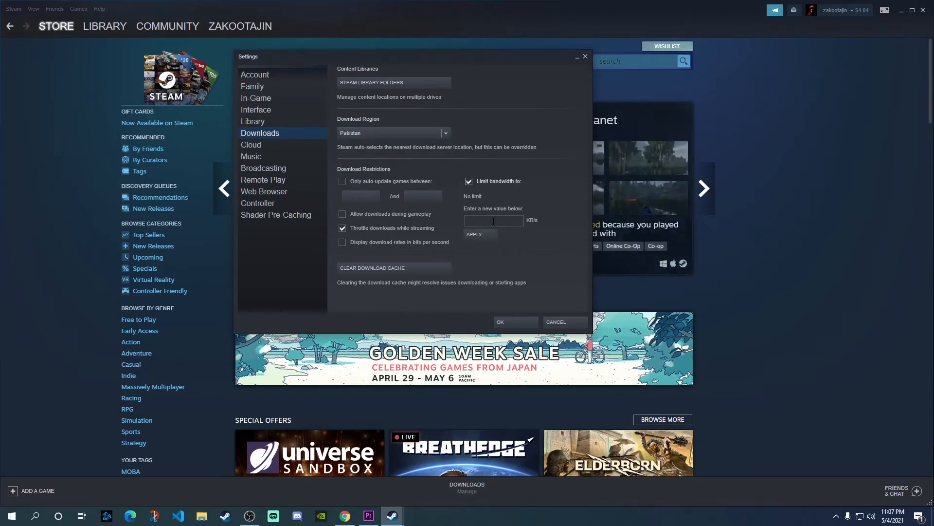
left_click(490, 182)
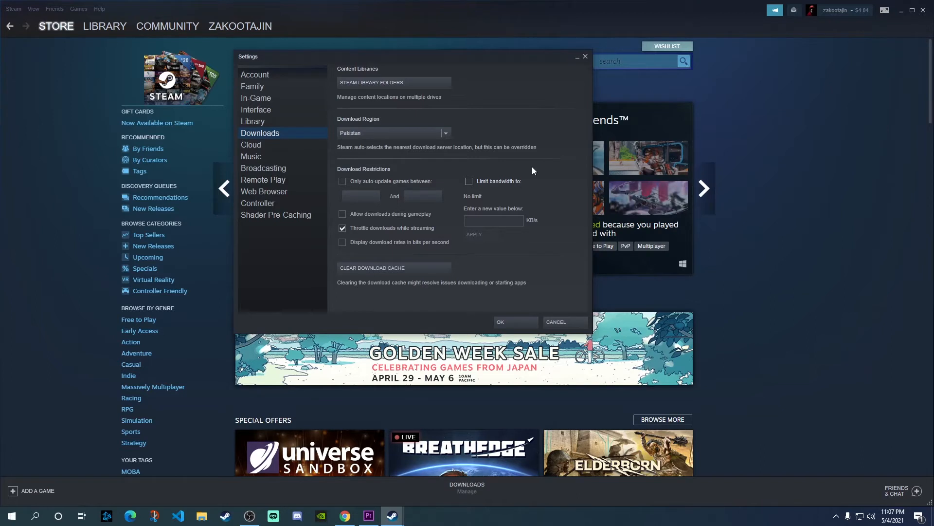
left_click(411, 266)
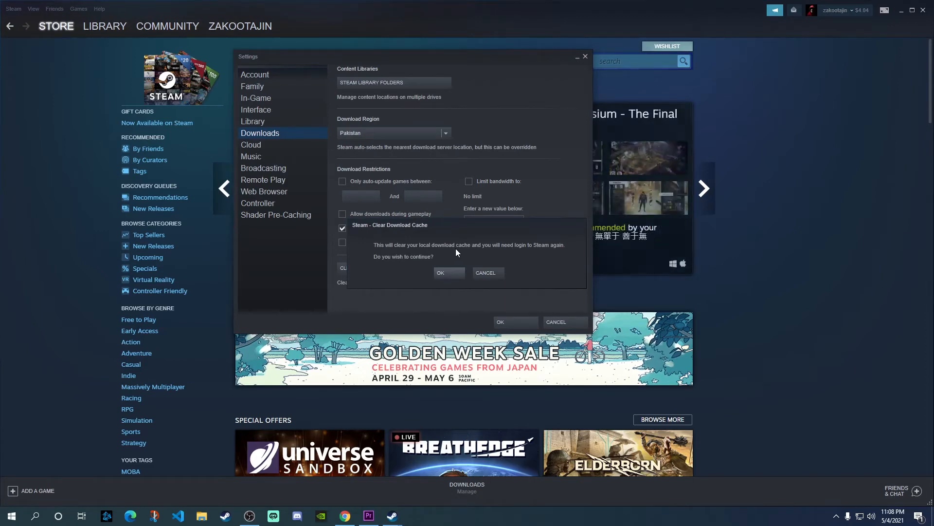
left_click(448, 271)
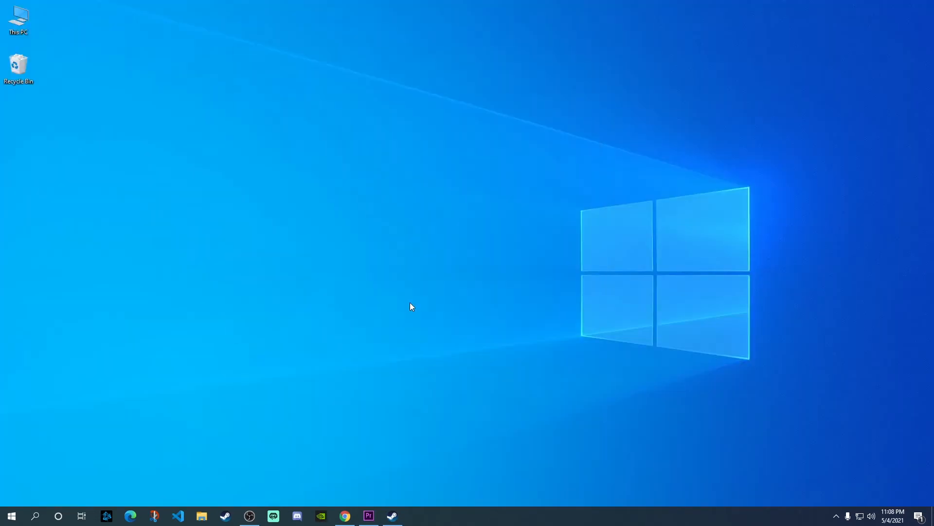
Bring up Task Manager's Details list and select the steam.exe process
right_click(12, 519)
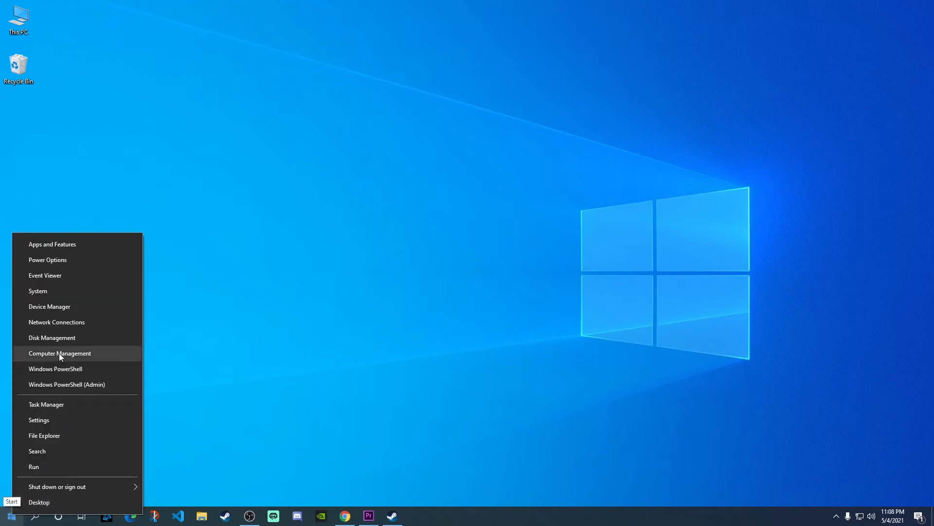
left_click(56, 404)
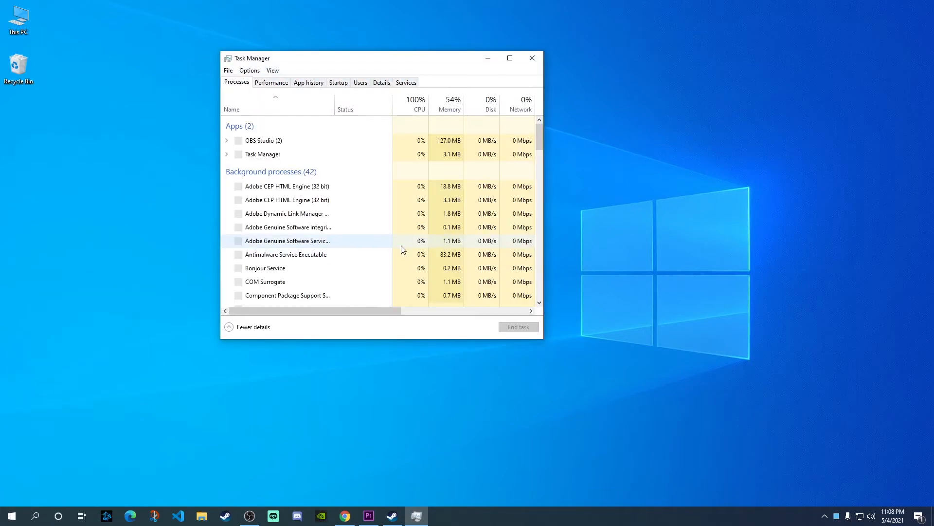
left_click(381, 83)
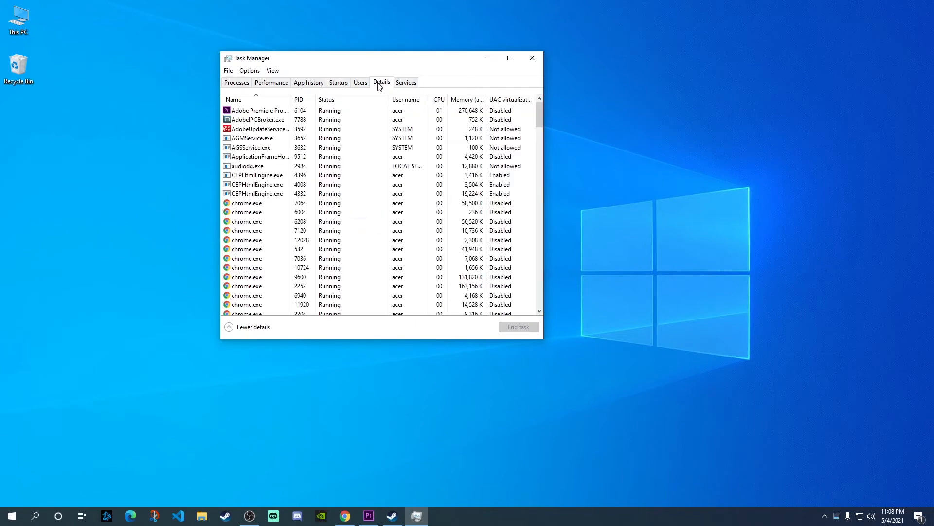
scroll(326, 168, "down", 4)
scroll(327, 168, "down", 4)
scroll(326, 168, "down", 4)
scroll(327, 168, "down", 4)
scroll(327, 168, "down", 3)
scroll(266, 204, "up", 2)
left_click(267, 204)
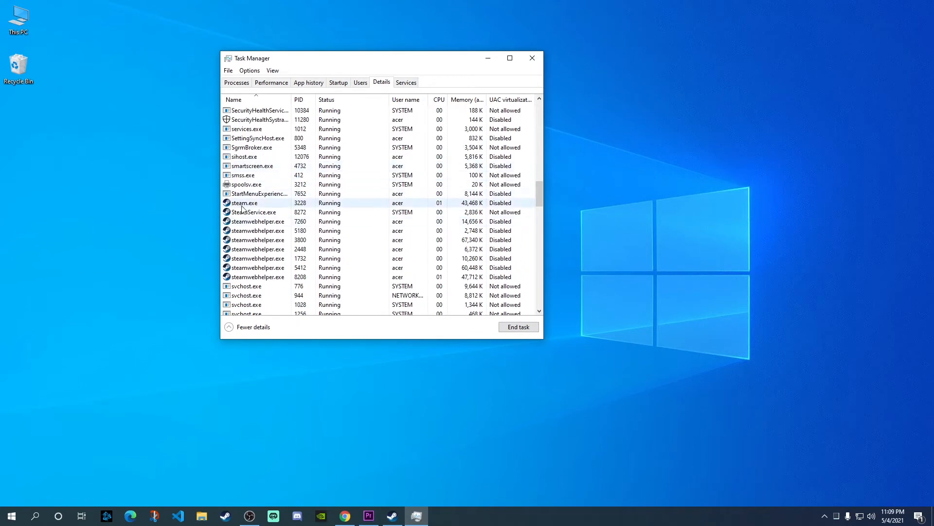
Set steam.exe to High priority and confirm the change
right_click(265, 205)
mouse_move(296, 245)
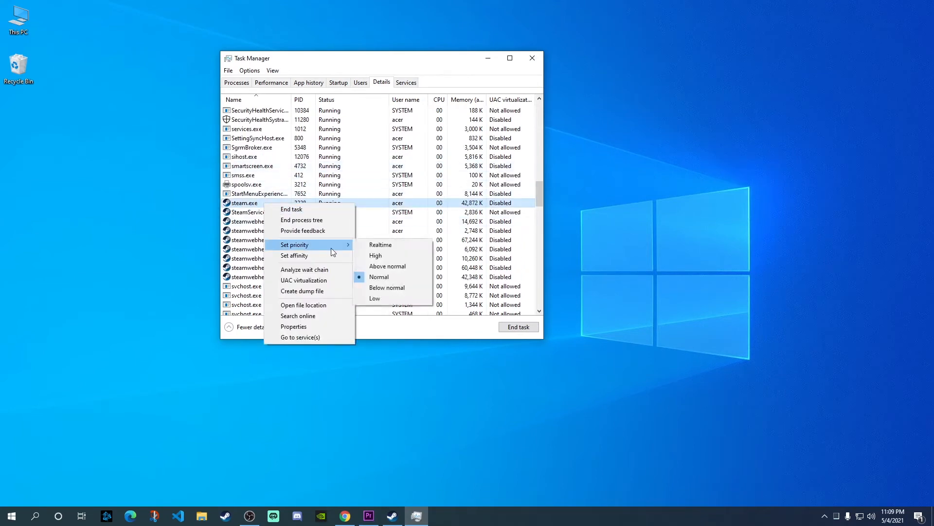
left_click(389, 256)
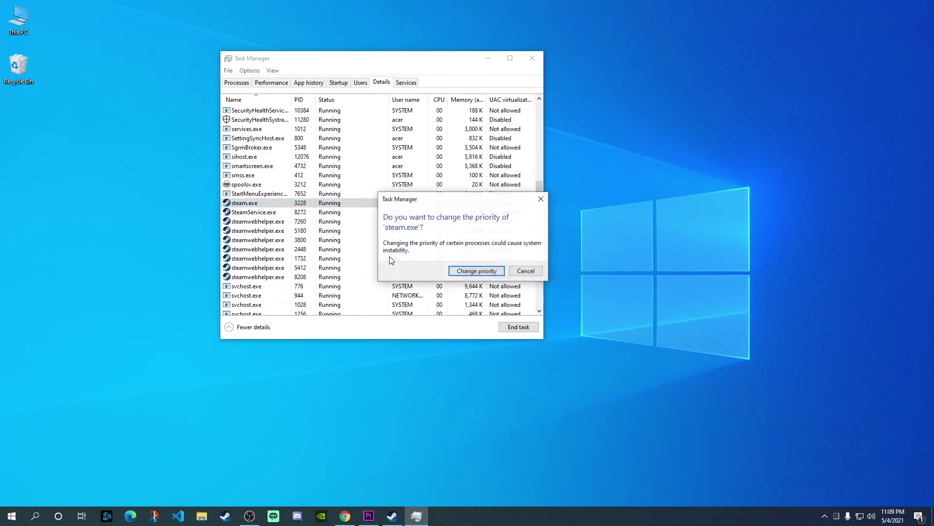
left_click(476, 272)
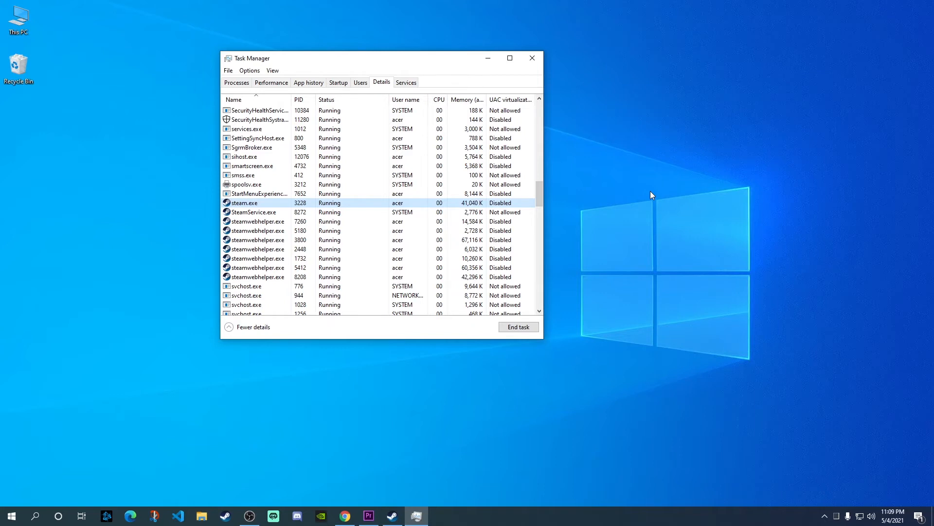
Close Task Manager and reach Network & Internet settings from the tray icon
key("alt+F4")
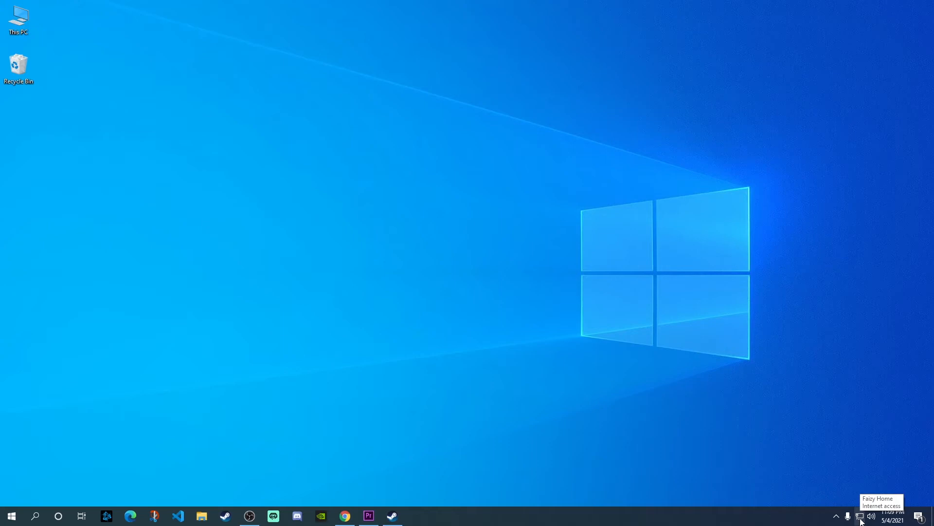
right_click(860, 516)
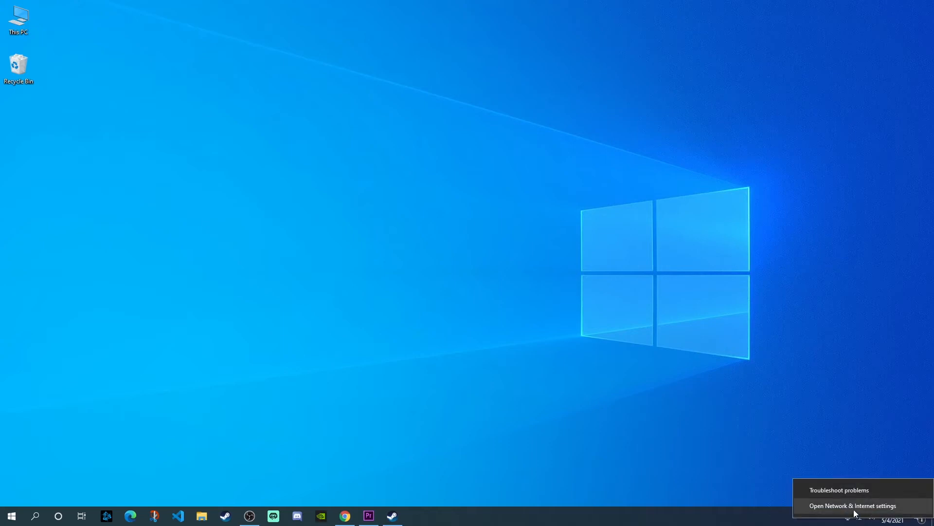
left_click(854, 506)
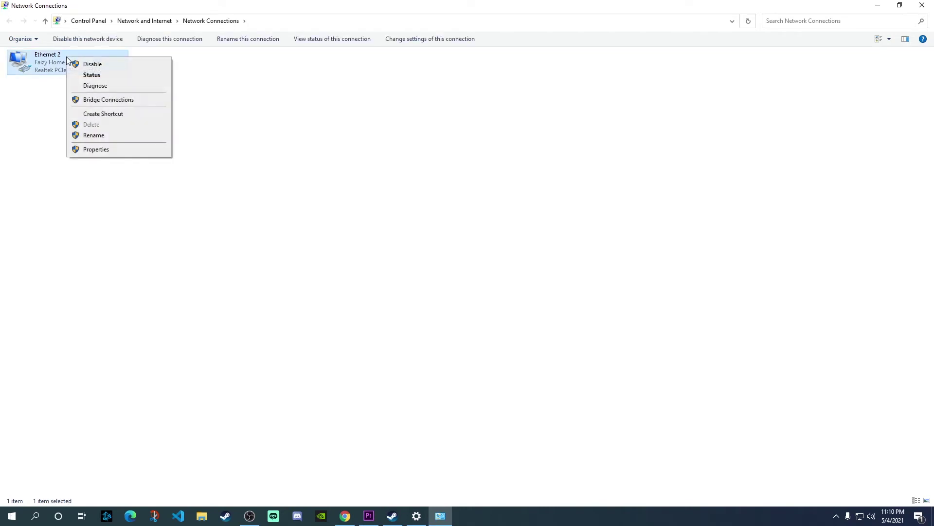
In Ethernet 2's IPv4 properties, reset DNS to automatic then switch to manual DNS servers
left_click(85, 148)
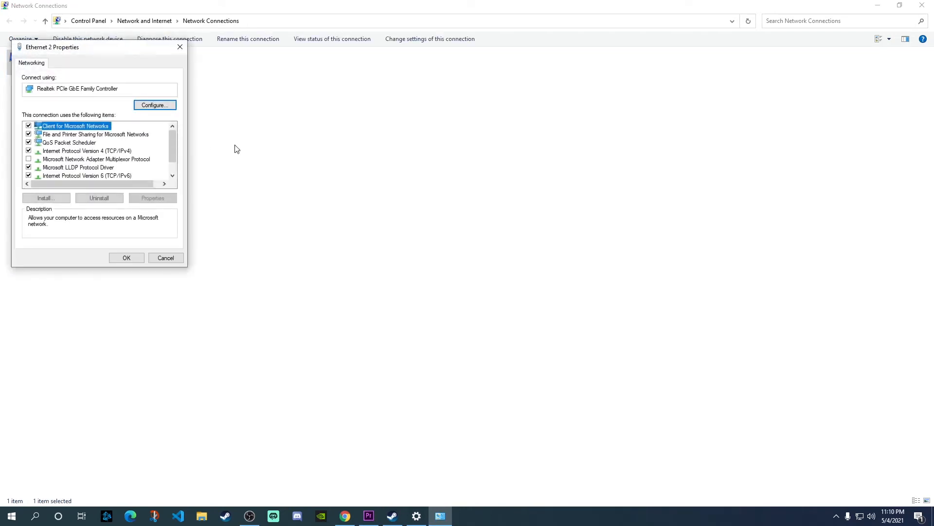
left_click(84, 152)
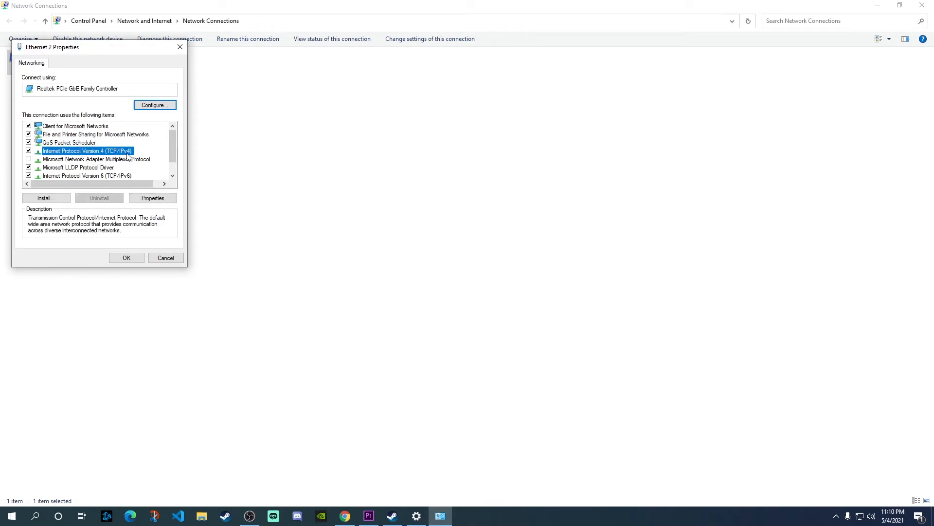
left_click(150, 201)
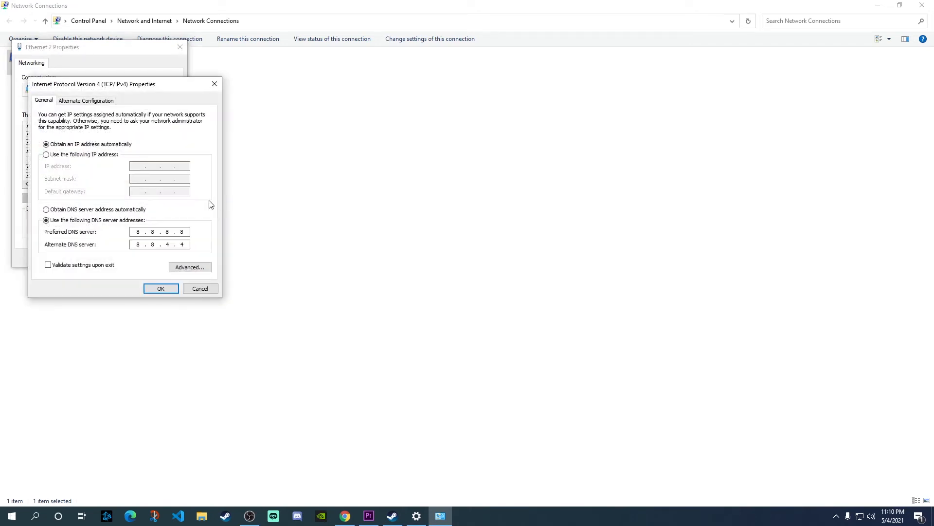
left_click(71, 210)
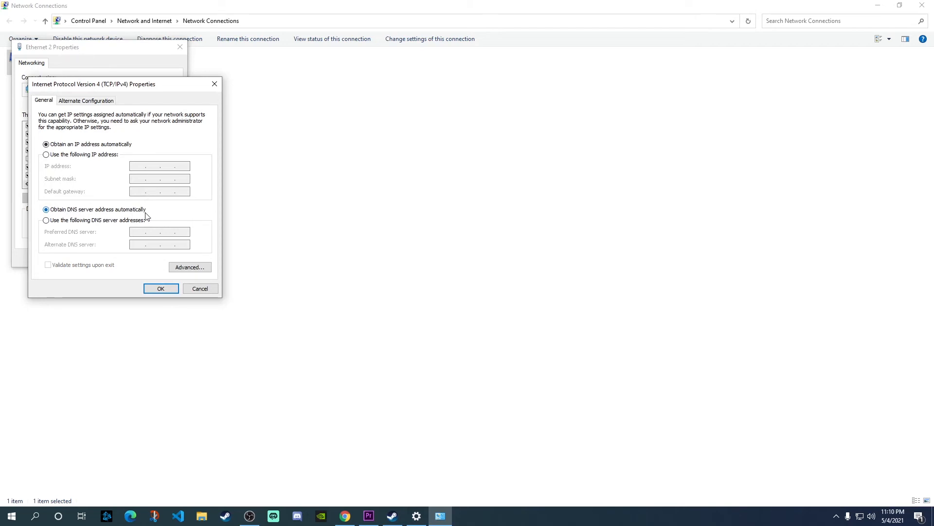
left_click(84, 221)
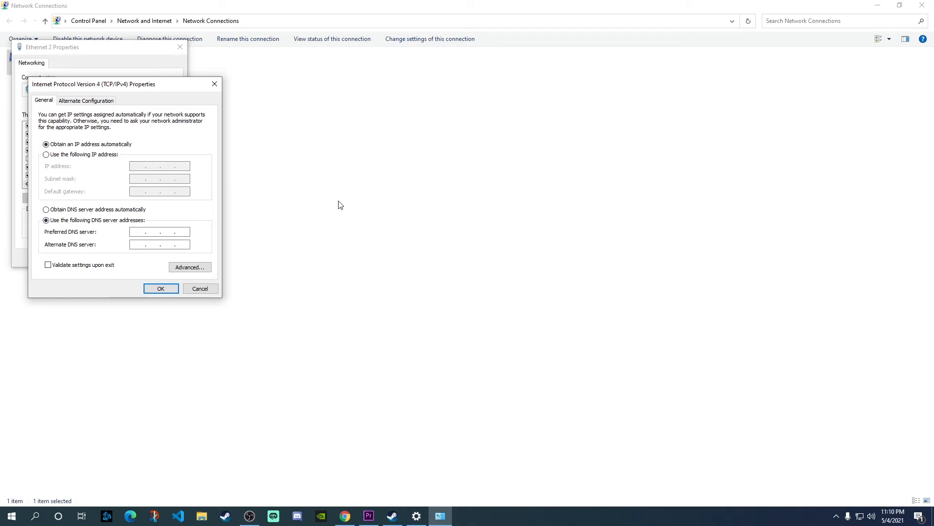
type("8.8.8.8")
Enter 8.8.8.8 as preferred and 8.8.4.4 as alternate DNS server
key("Tab")
type("8.")
left_click(181, 244)
Apply the DNS settings and close Ethernet 2 Properties, Network Connections and Settings
left_click(161, 290)
left_click(125, 255)
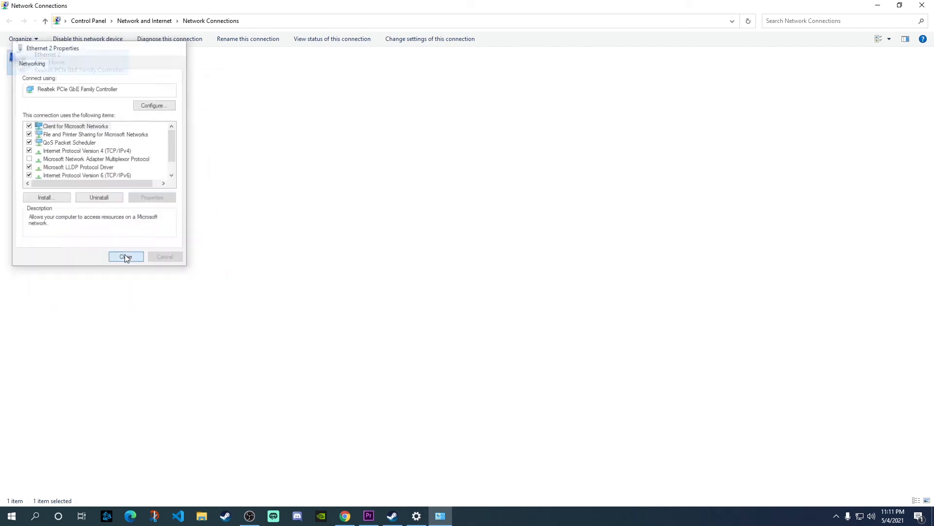
left_click(923, 5)
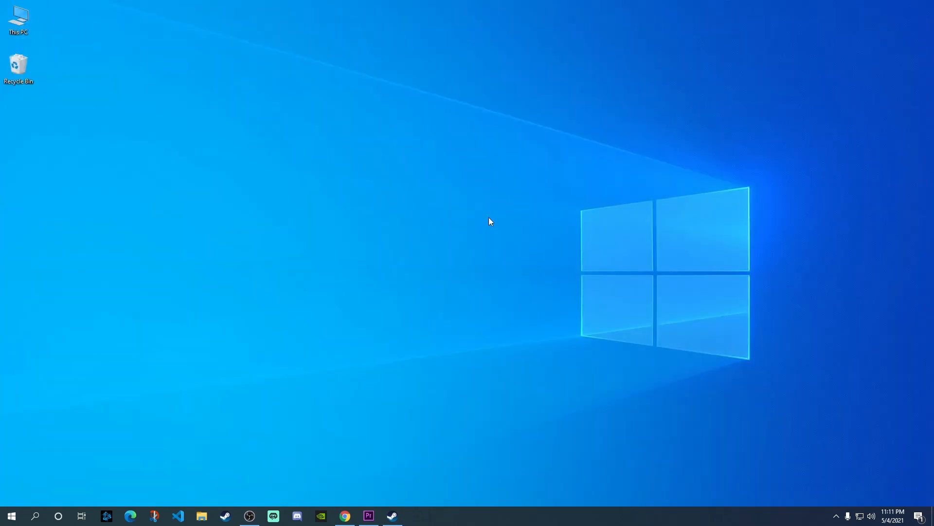